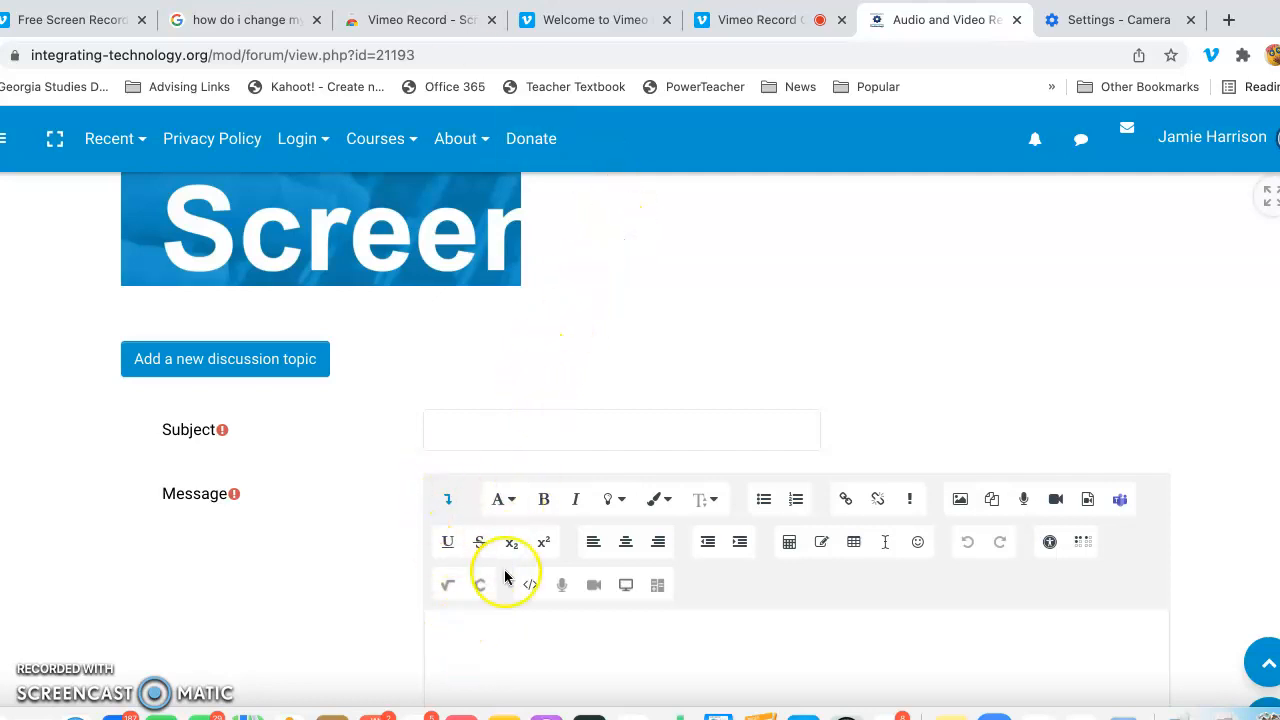
pyautogui.scroll(-3, 581, 640)
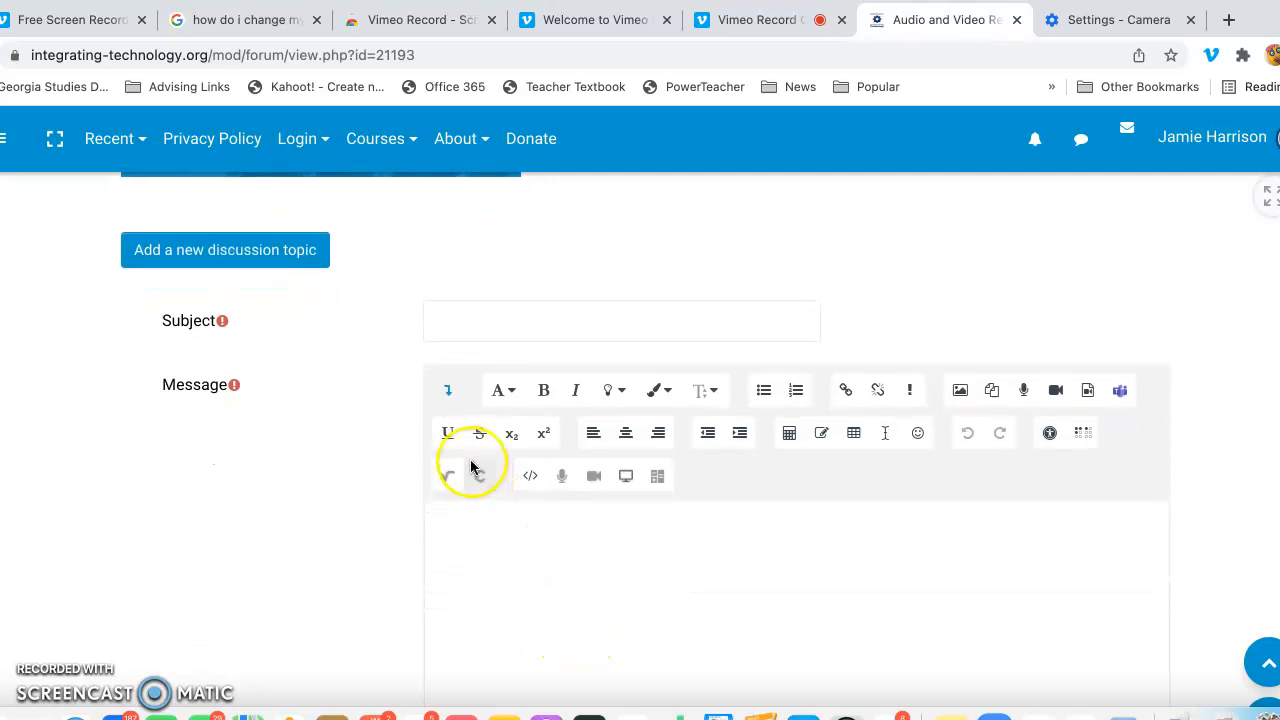
pyautogui.click(447, 390)
pyautogui.click(447, 394)
pyautogui.moveTo(652, 418)
pyautogui.mouseDown()
pyautogui.moveTo(621, 419)
pyautogui.moveTo(554, 512)
pyautogui.moveTo(694, 507)
pyautogui.moveTo(648, 417)
pyautogui.mouseUp()
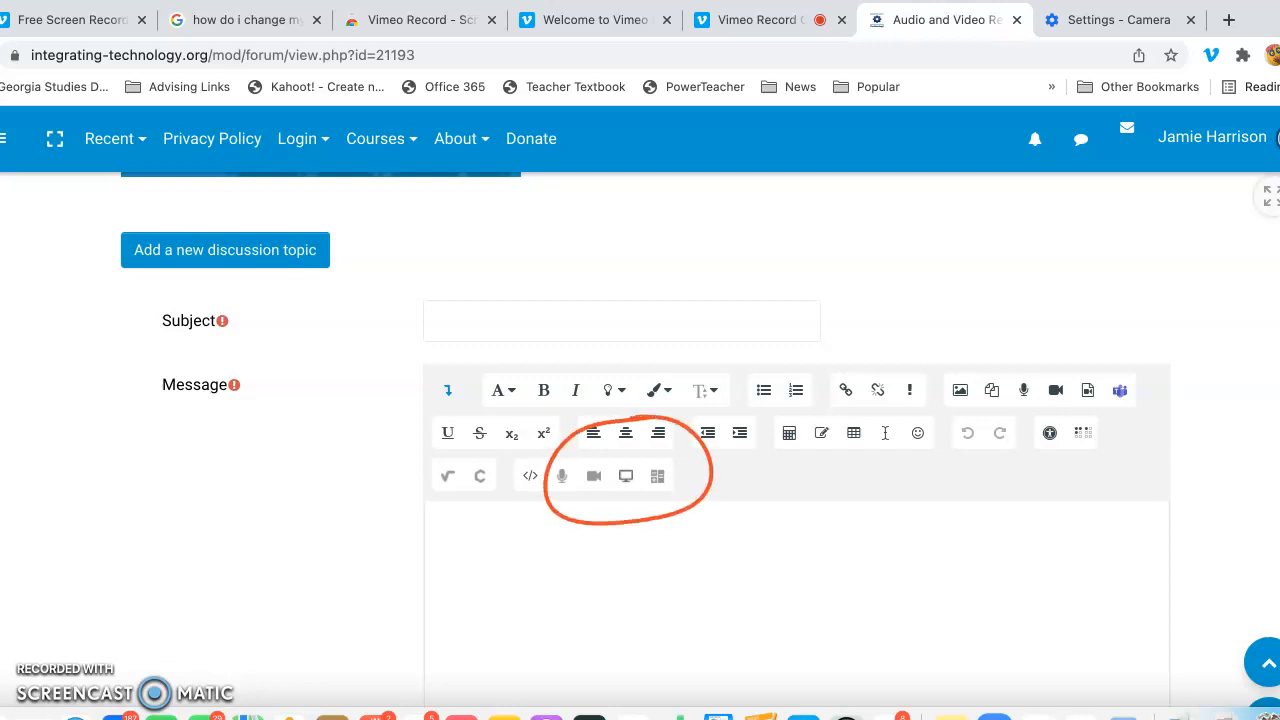
pyautogui.moveTo(600, 497); pyautogui.dragTo(604, 574)
pyautogui.moveTo(565, 484); pyautogui.dragTo(567, 552)
pyautogui.press('Escape')
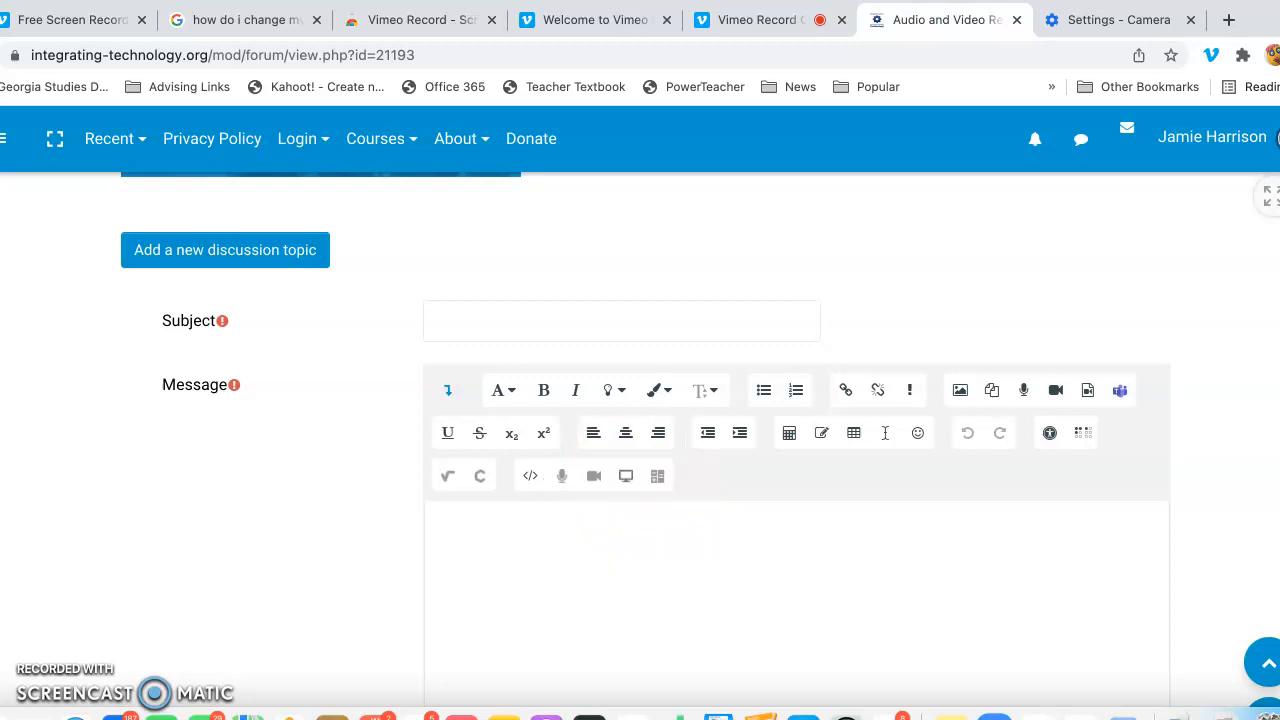
# Step: Open the Create Video recorder from the message editor and allow the site to use the microphone and camera
pyautogui.click(592, 478)
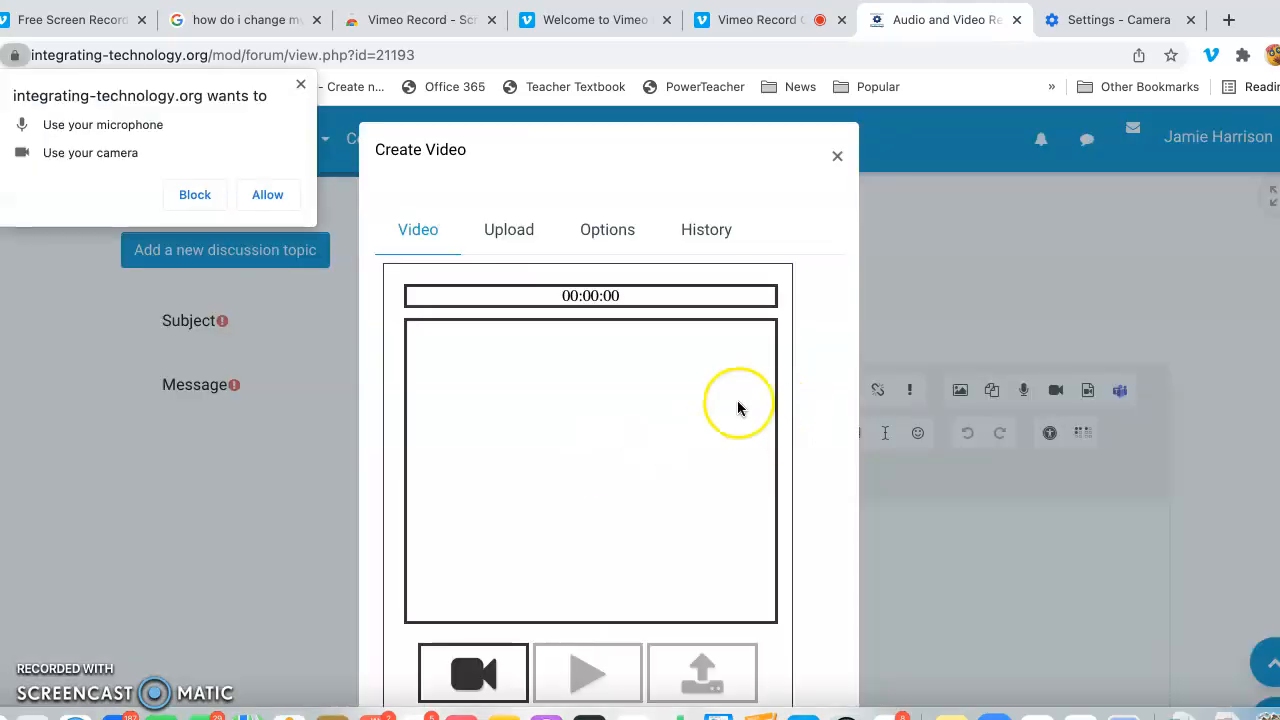
pyautogui.click(267, 195)
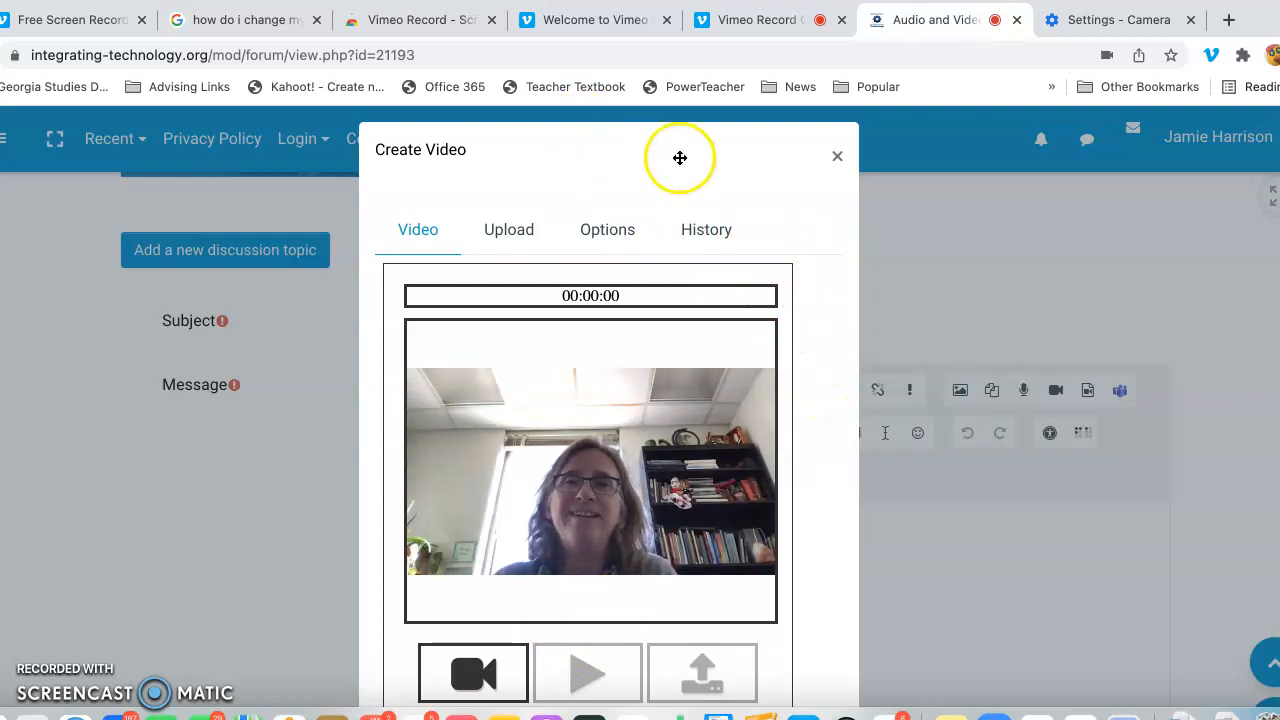
pyautogui.moveTo(677, 157); pyautogui.dragTo(674, 52)
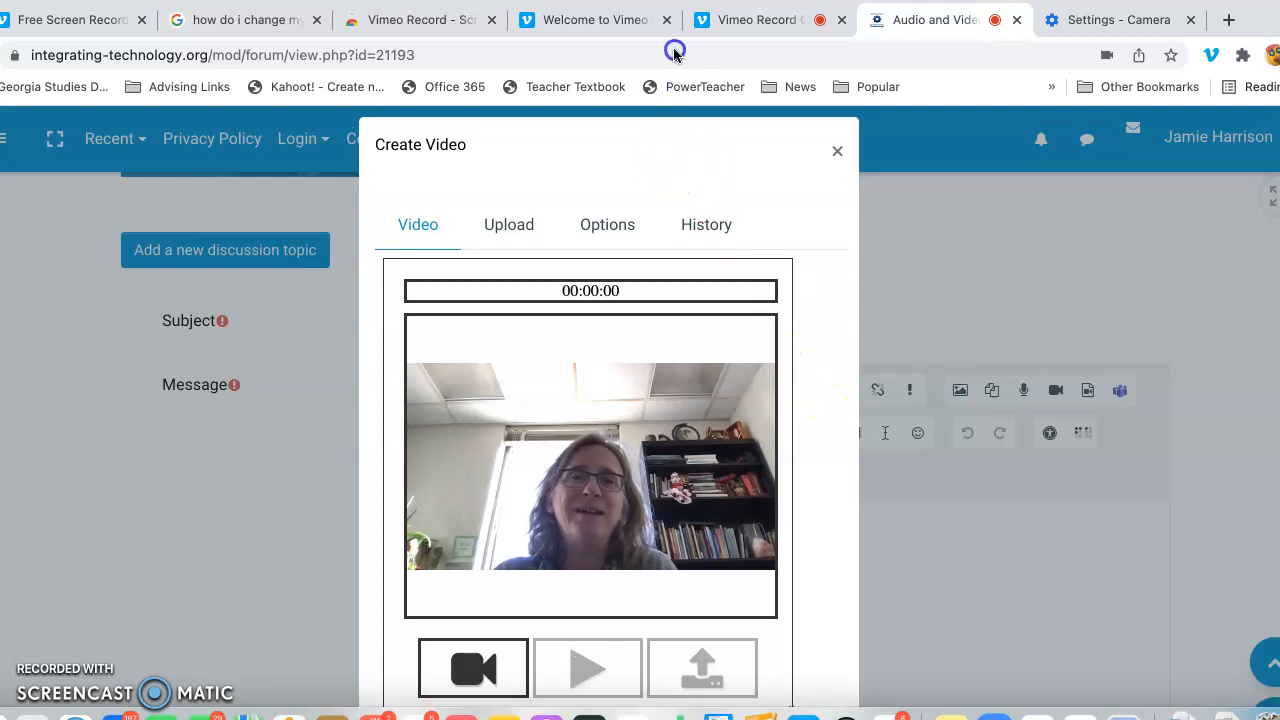
# Step: Record a webcam video of about 18 seconds and play it back in the recorder
pyautogui.click(473, 670)
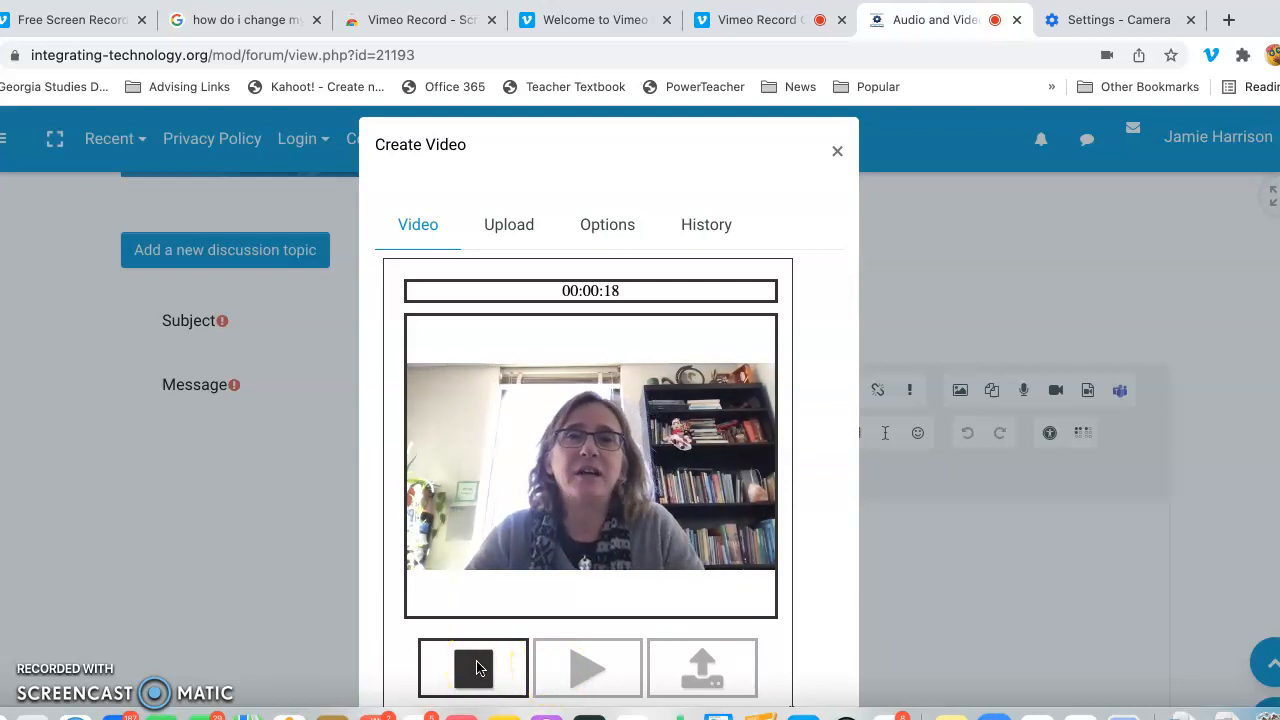
pyautogui.click(476, 668)
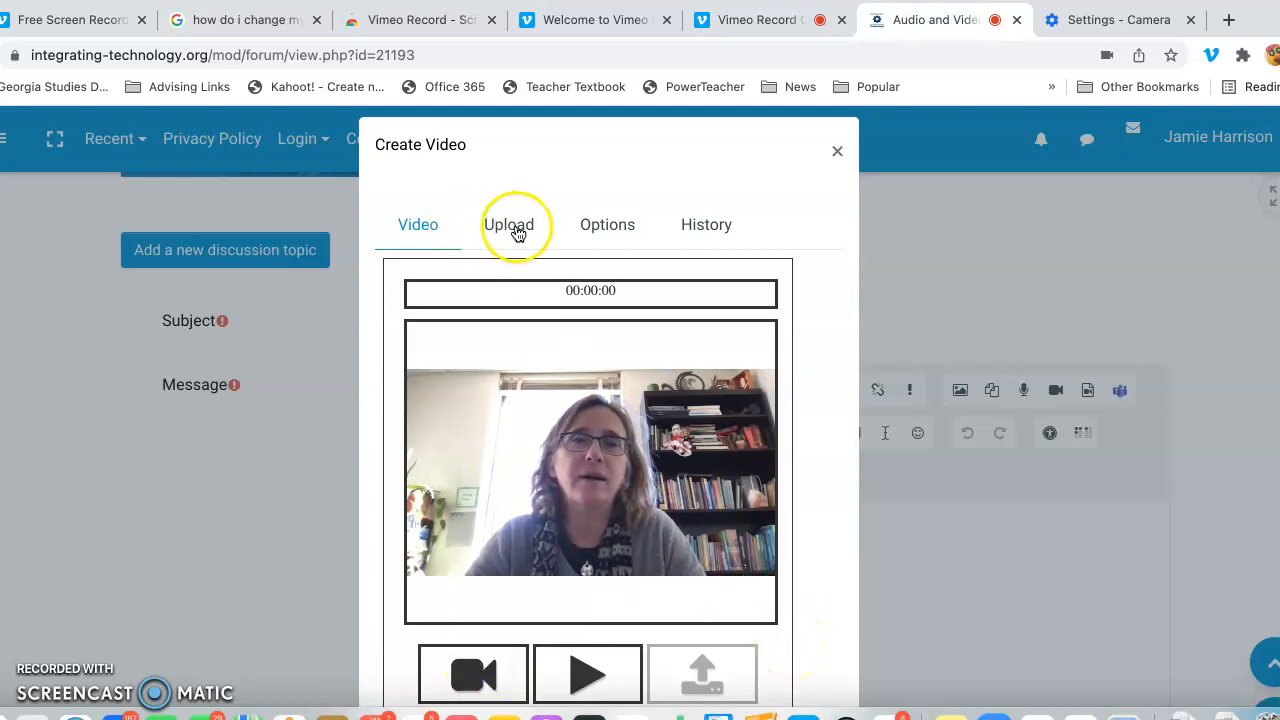
pyautogui.click(583, 676)
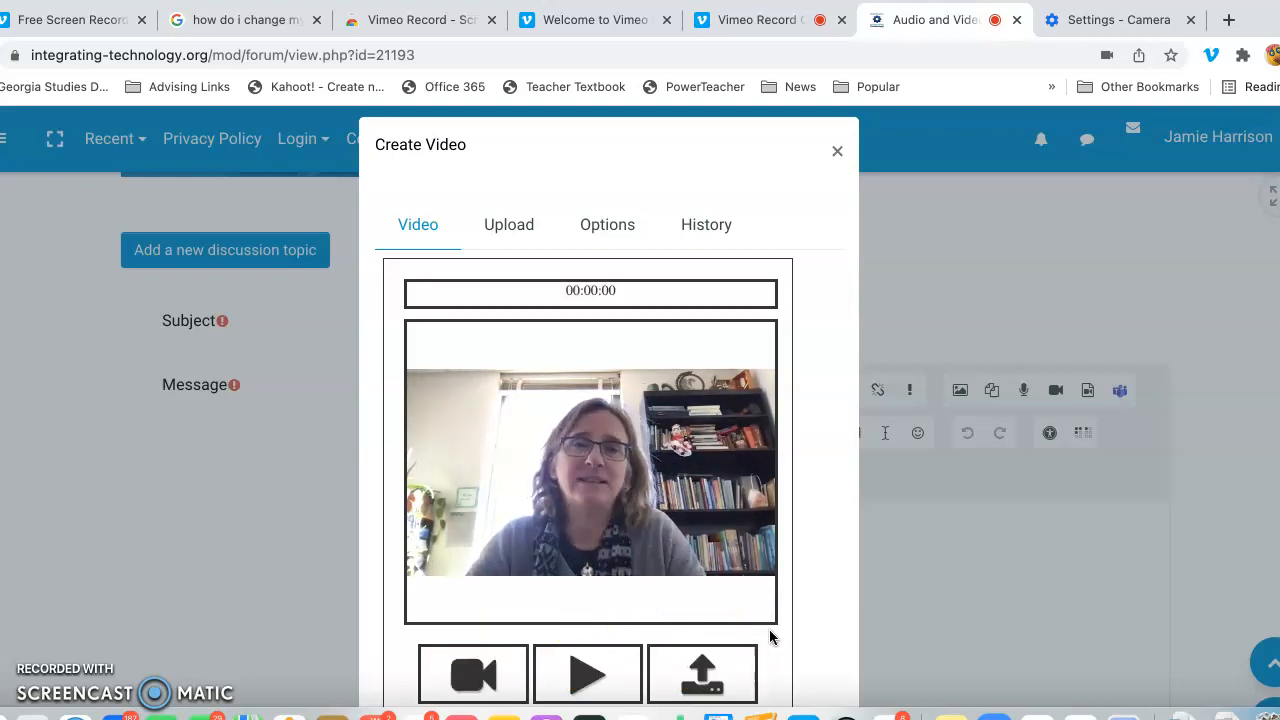
pyautogui.click(511, 227)
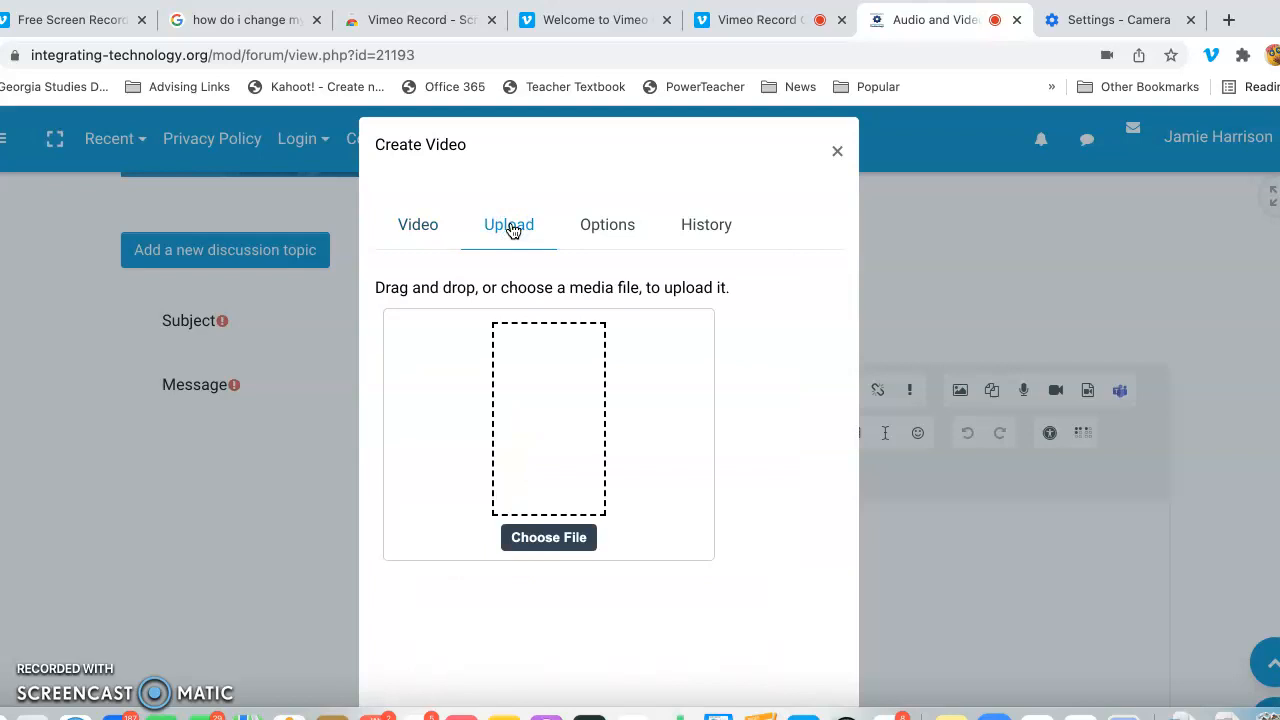
pyautogui.click(543, 540)
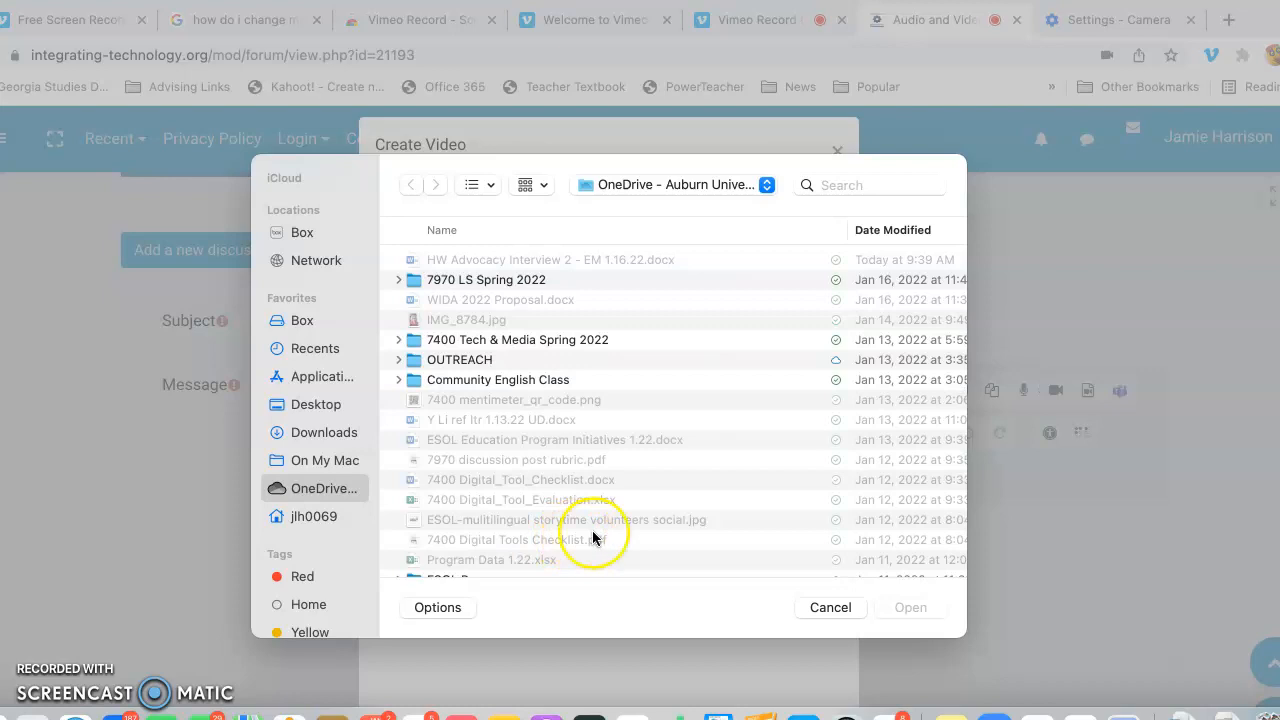
pyautogui.click(828, 607)
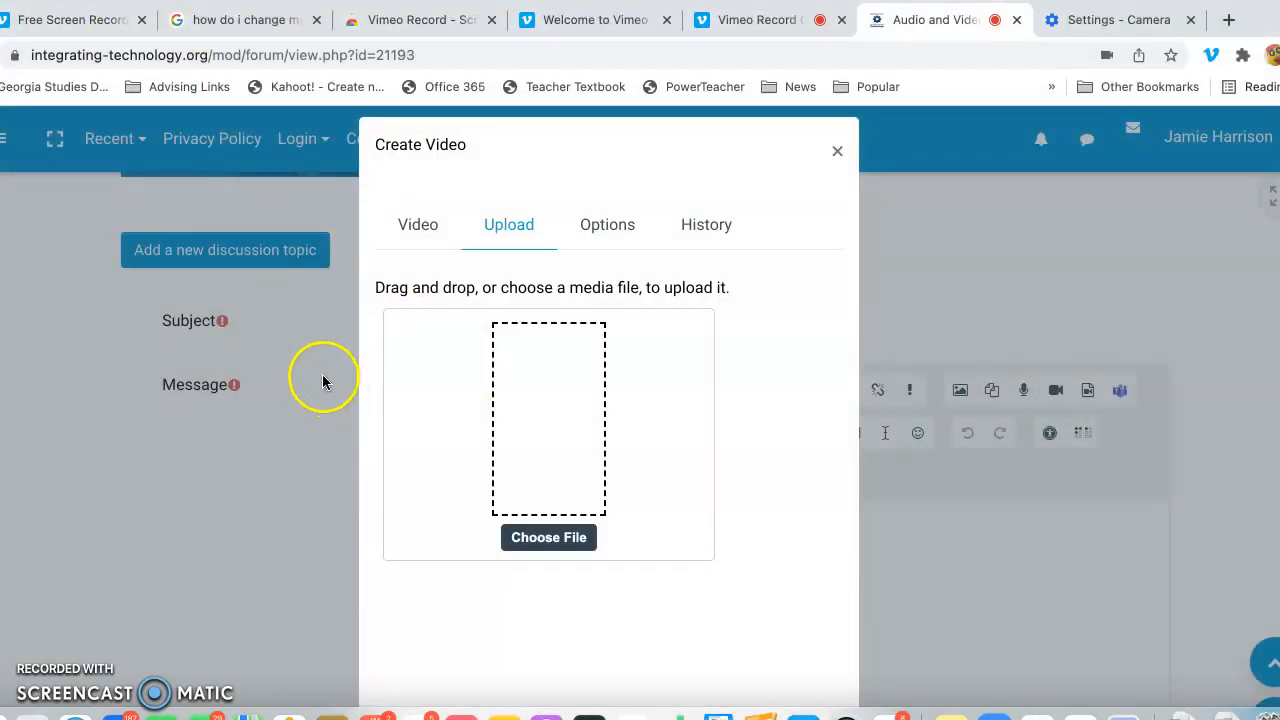
pyautogui.click(435, 228)
# Step: Upload the recorded webcam video into the new discussion topic's message
pyautogui.click(705, 676)
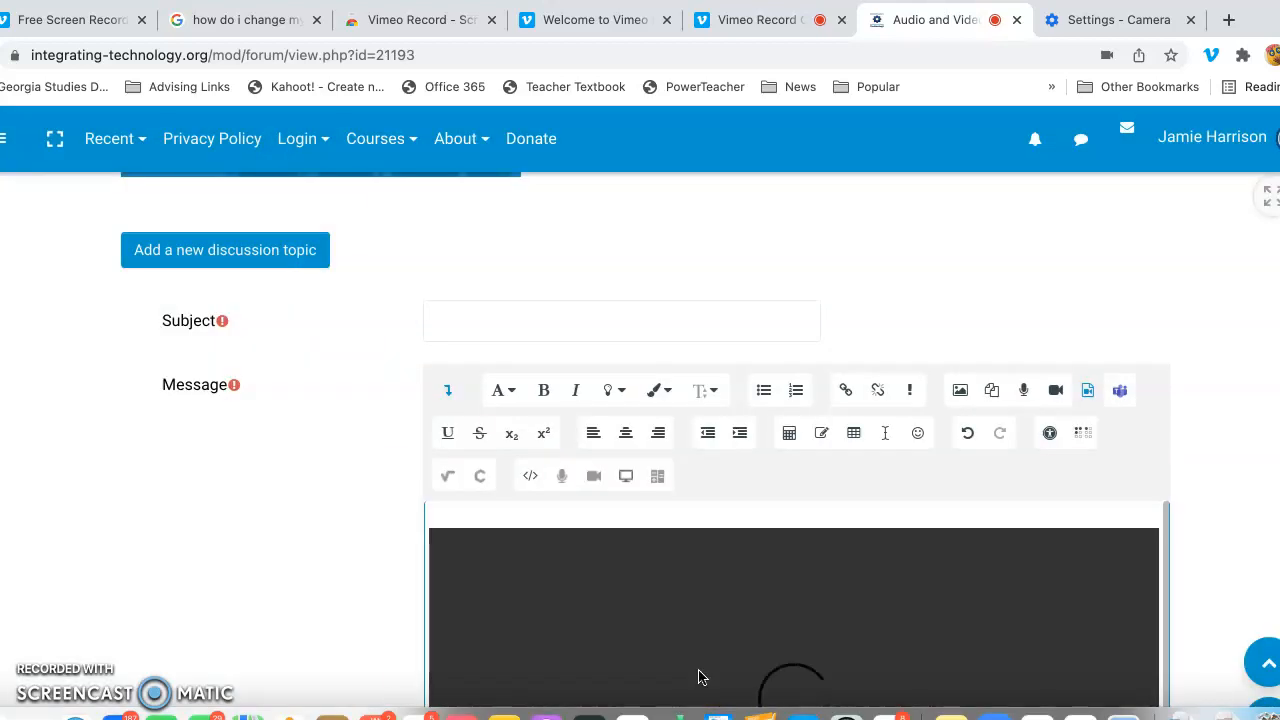
pyautogui.scroll(-3, 972, 488)
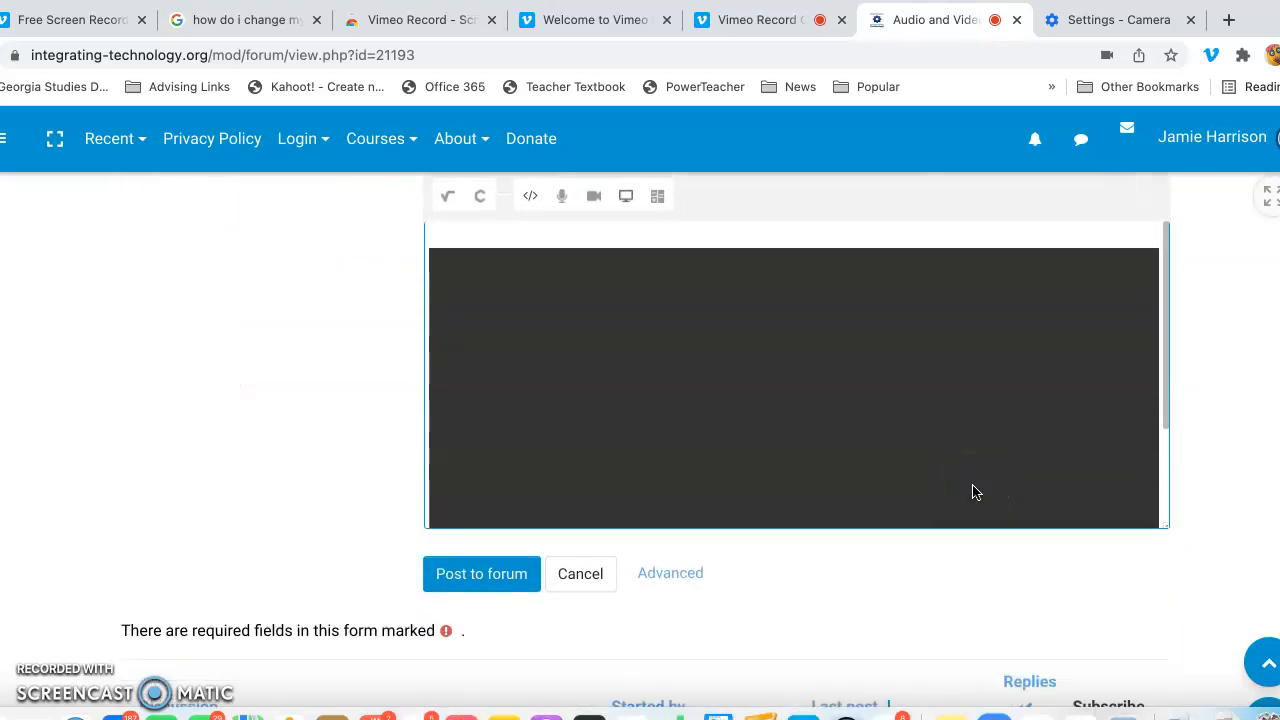
pyautogui.scroll(3, 972, 490)
# Step: Enter the subject "Audio and Video demo using Screencastomatic" and post the discussion topic to the forum
pyautogui.click(646, 287)
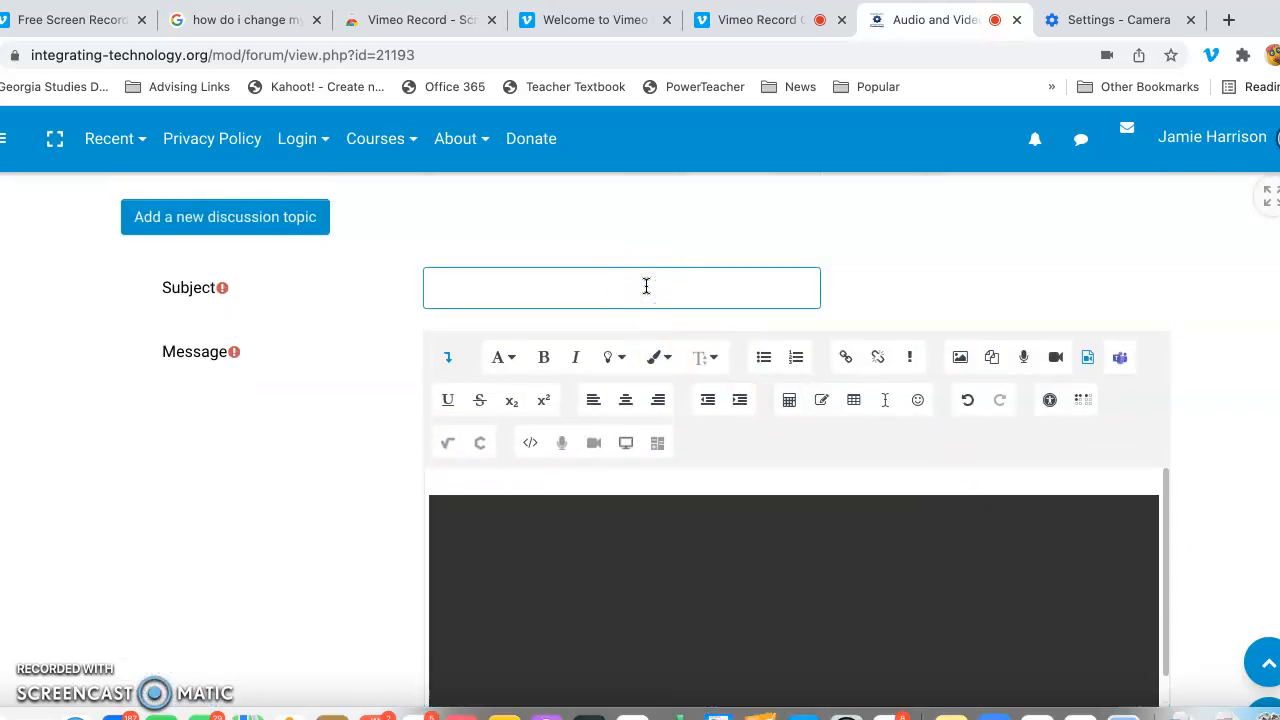
pyautogui.write('Audio and Video demp')
pyautogui.write(' using Screencastomatic')
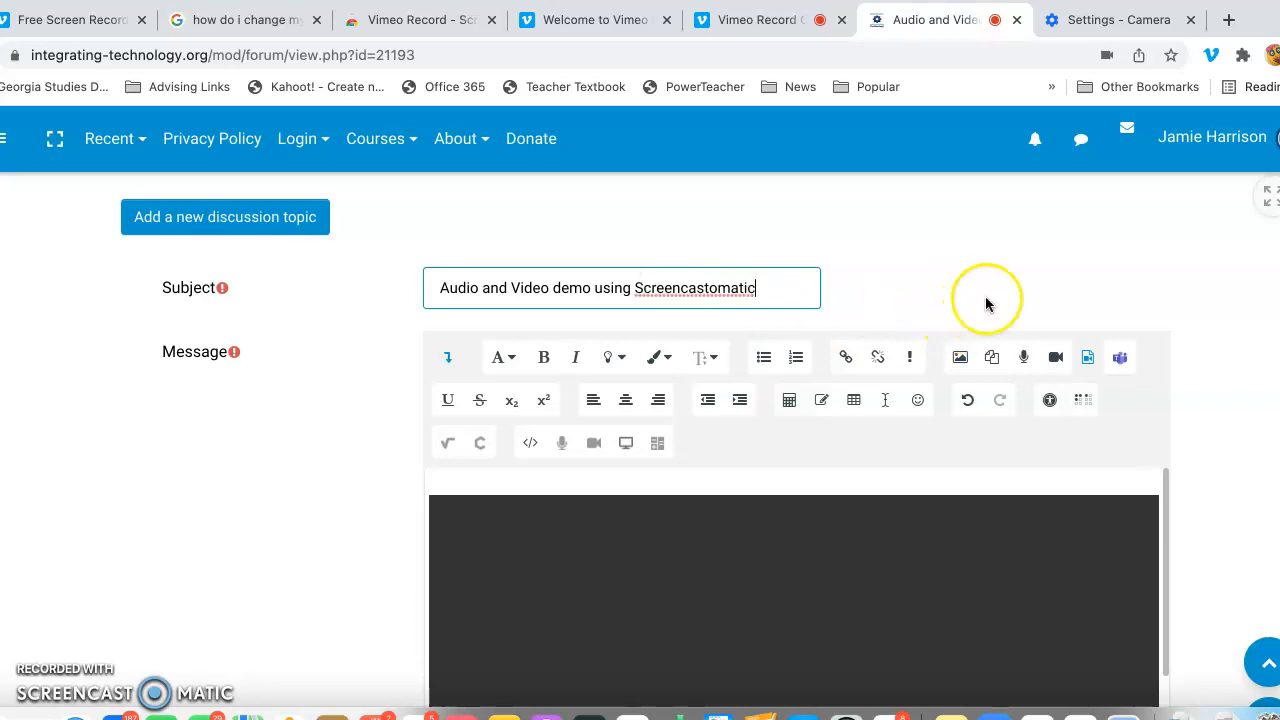
pyautogui.scroll(-5, 985, 303)
pyautogui.click(471, 529)
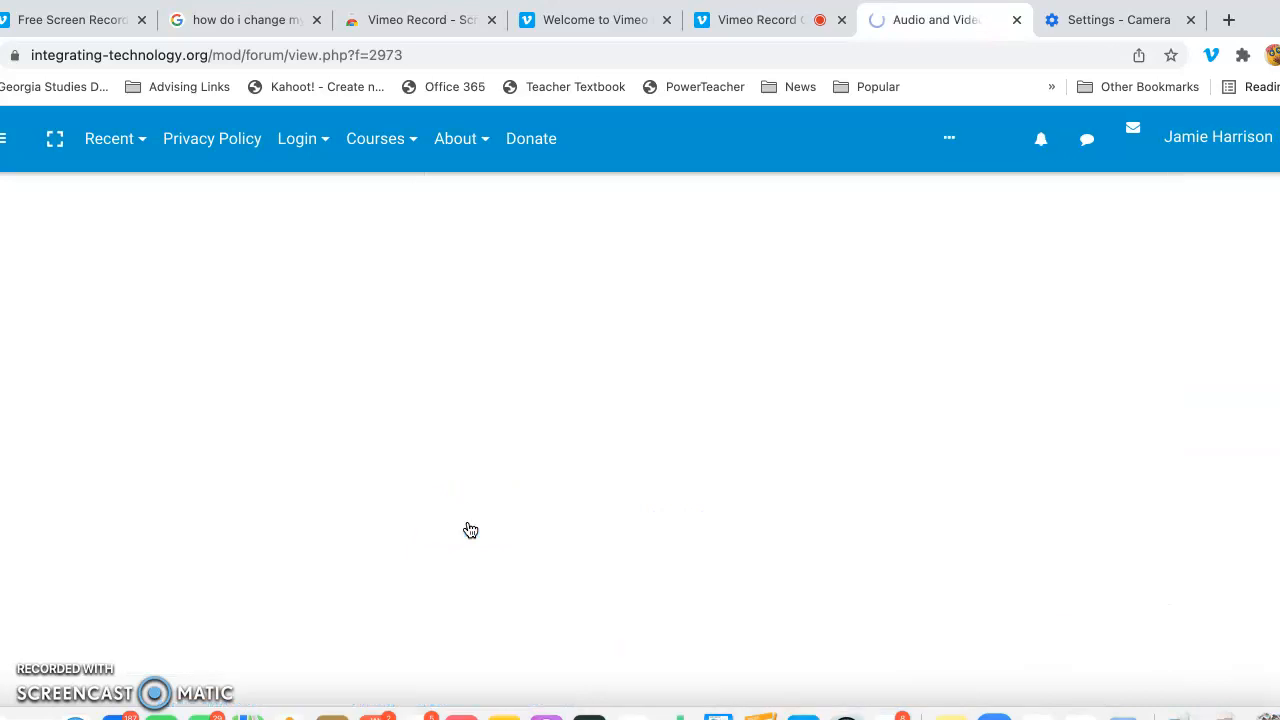
# Step: Review the forum page's task description, getting-started instructions and embedded tutorial video
pyautogui.scroll(-3, 713, 512)
pyautogui.scroll(-2, 713, 517)
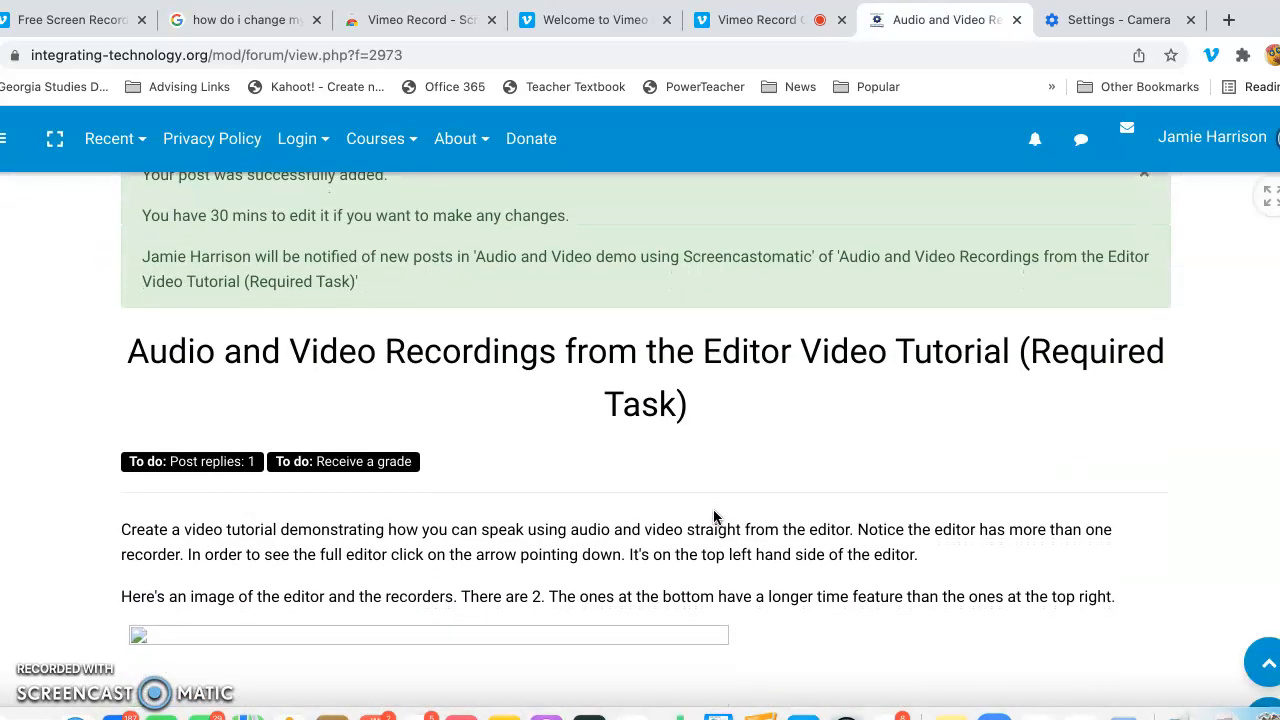
pyautogui.scroll(-1, 713, 517)
pyautogui.scroll(-1, 713, 517)
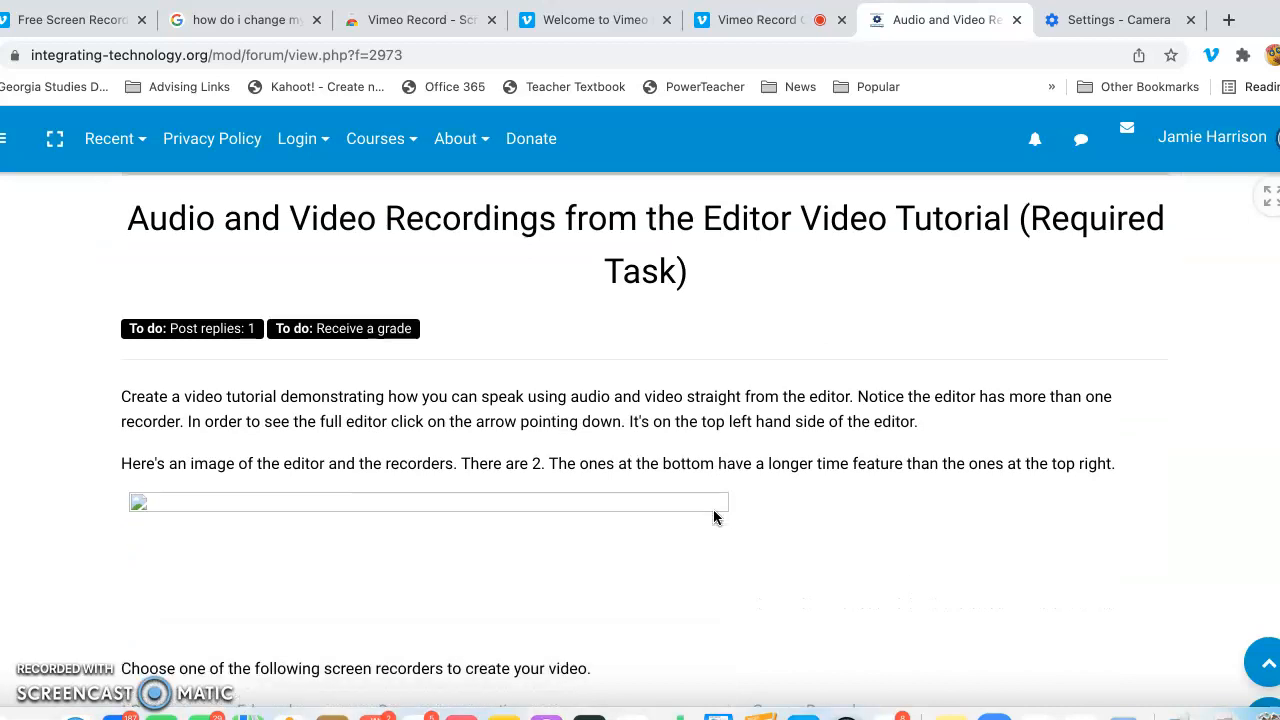
pyautogui.scroll(1, 769, 410)
pyautogui.scroll(-10, 769, 402)
pyautogui.scroll(-3, 769, 402)
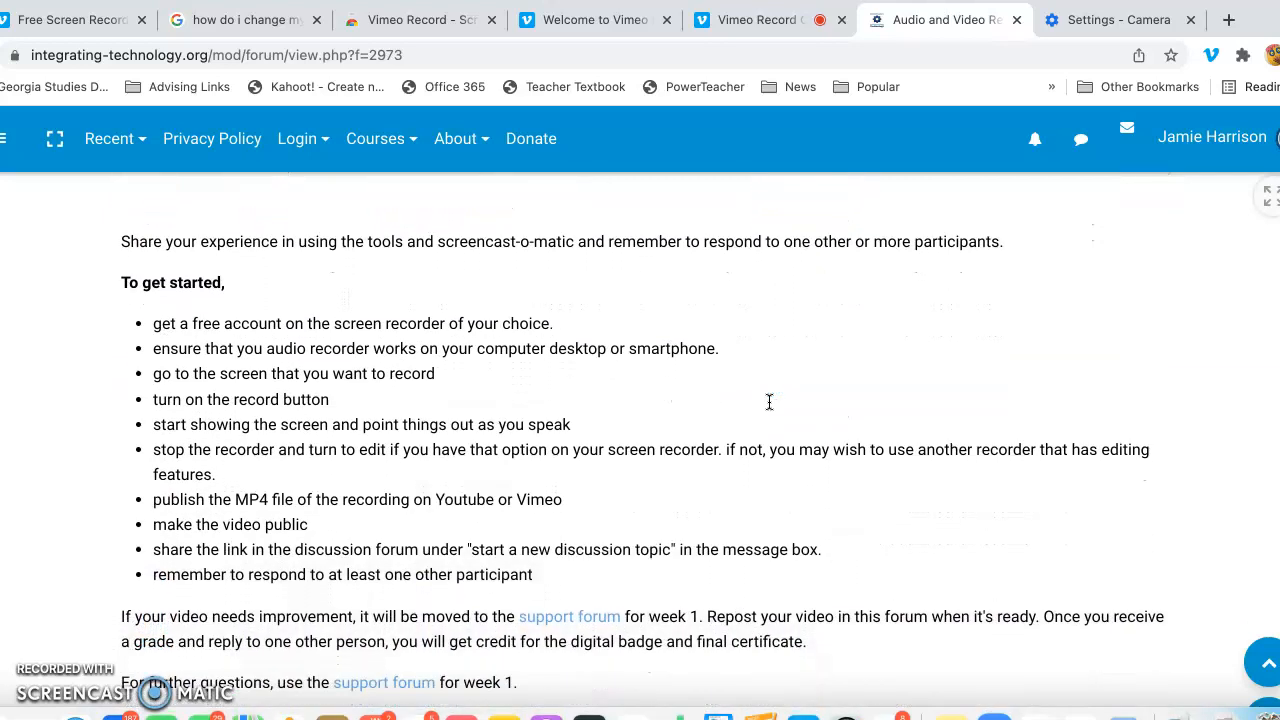
pyautogui.scroll(-8, 769, 402)
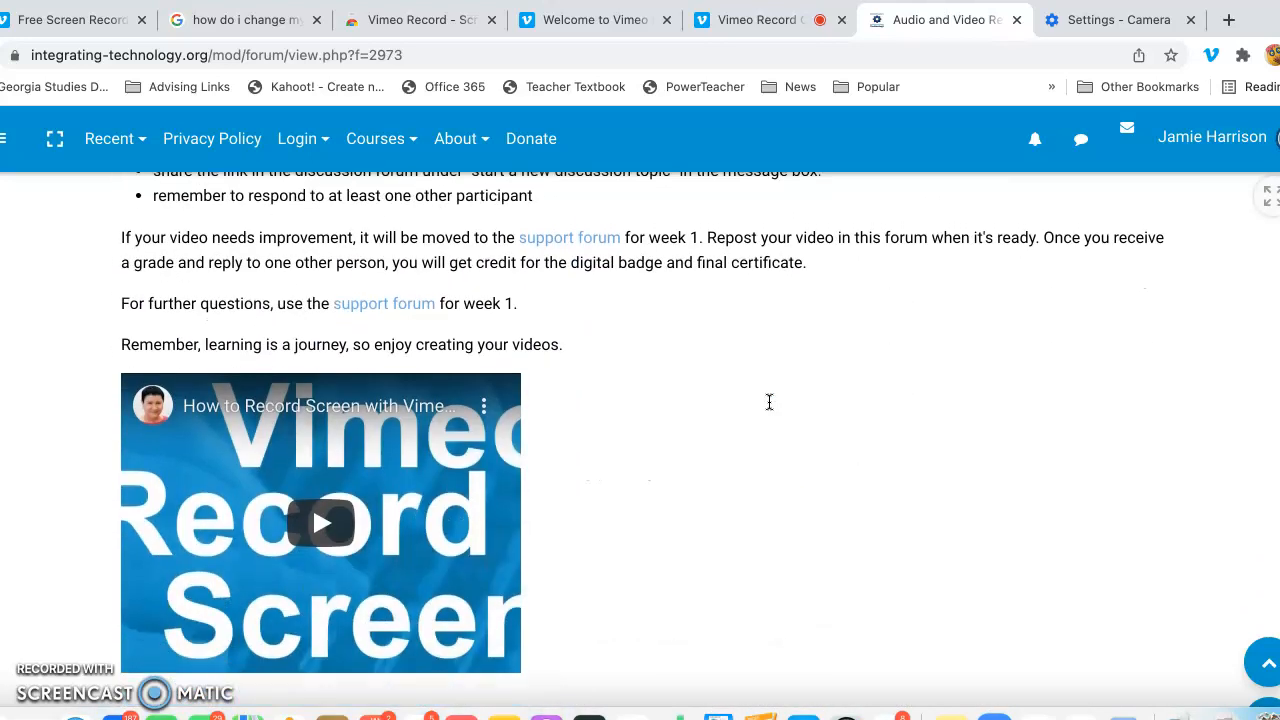
pyautogui.scroll(-1, 769, 402)
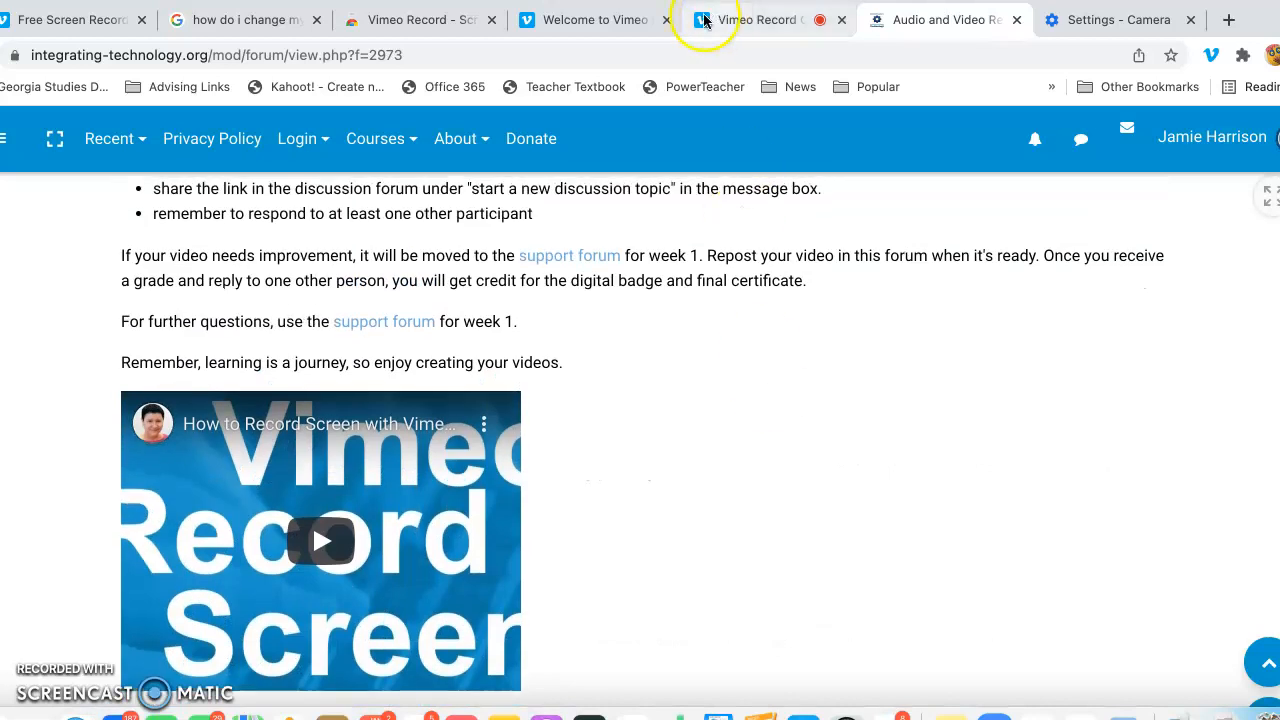